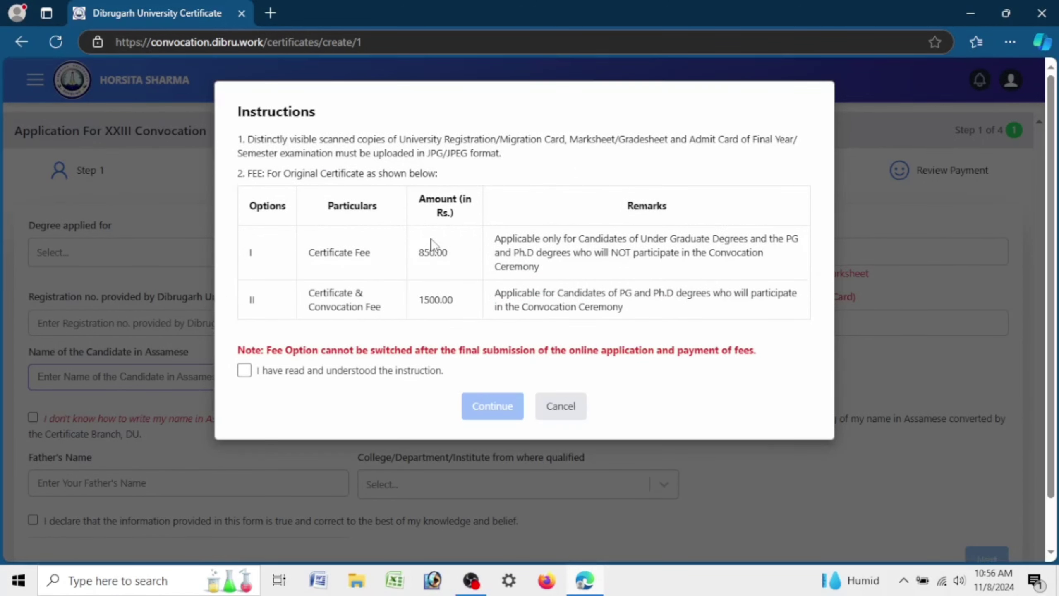
Confirm having read the application instructions and continue to the convocation form.
{"action": "key", "text": "ctrl+plus"}
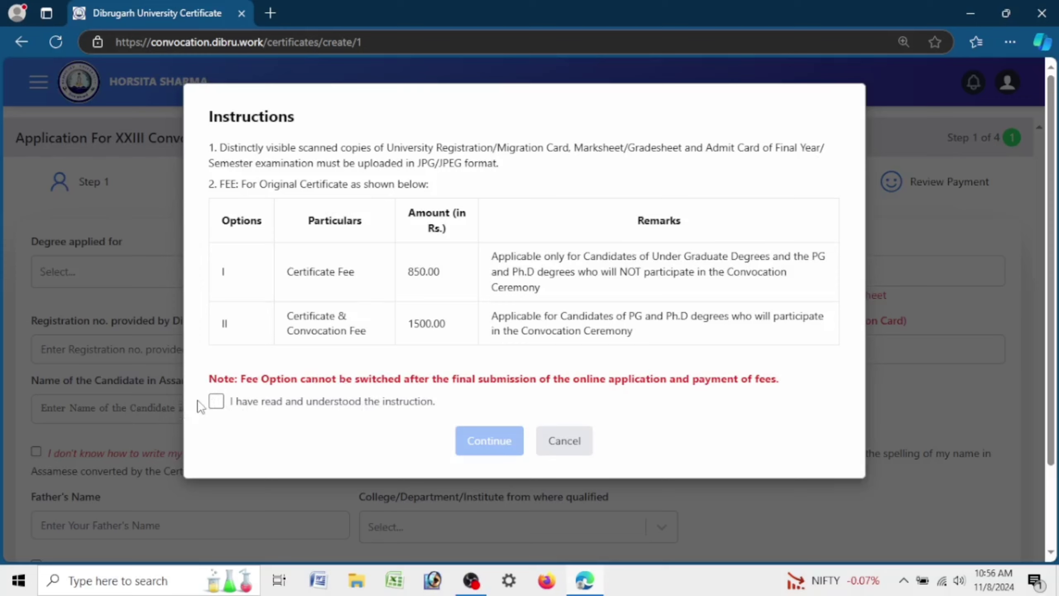
{"action": "left_click", "coordinate": [215, 402]}
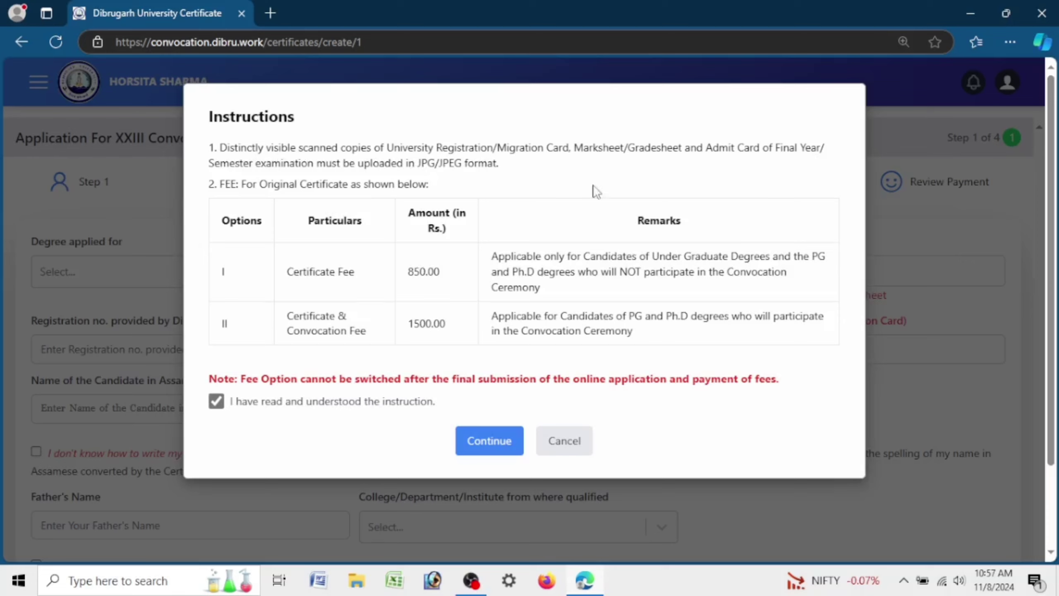
{"action": "left_click", "coordinate": [484, 442]}
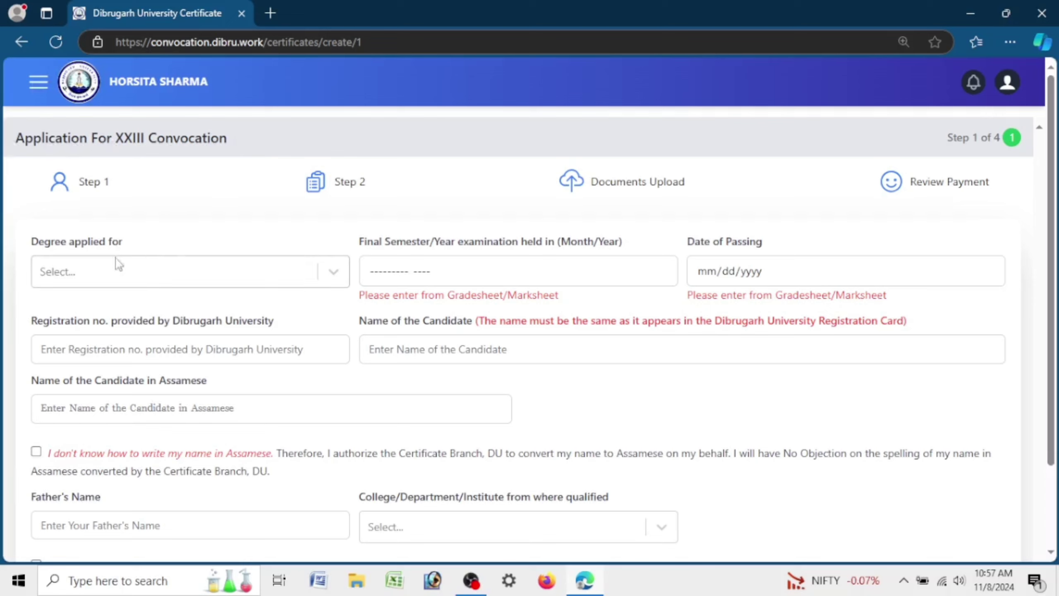
Set the degree applied for to MCom.
{"action": "left_click", "coordinate": [131, 277]}
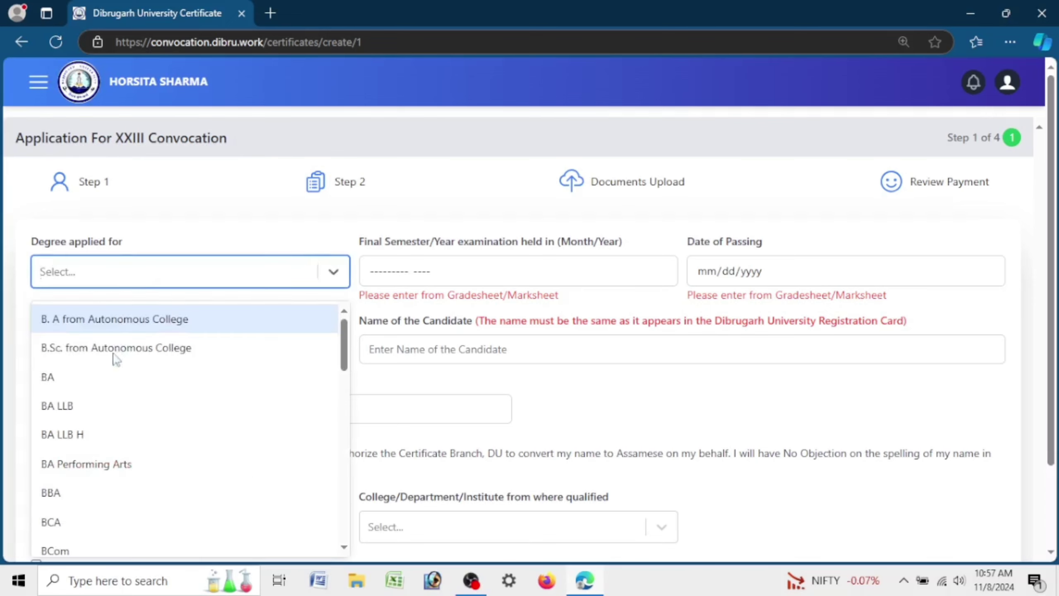
{"action": "type", "text": "mco"}
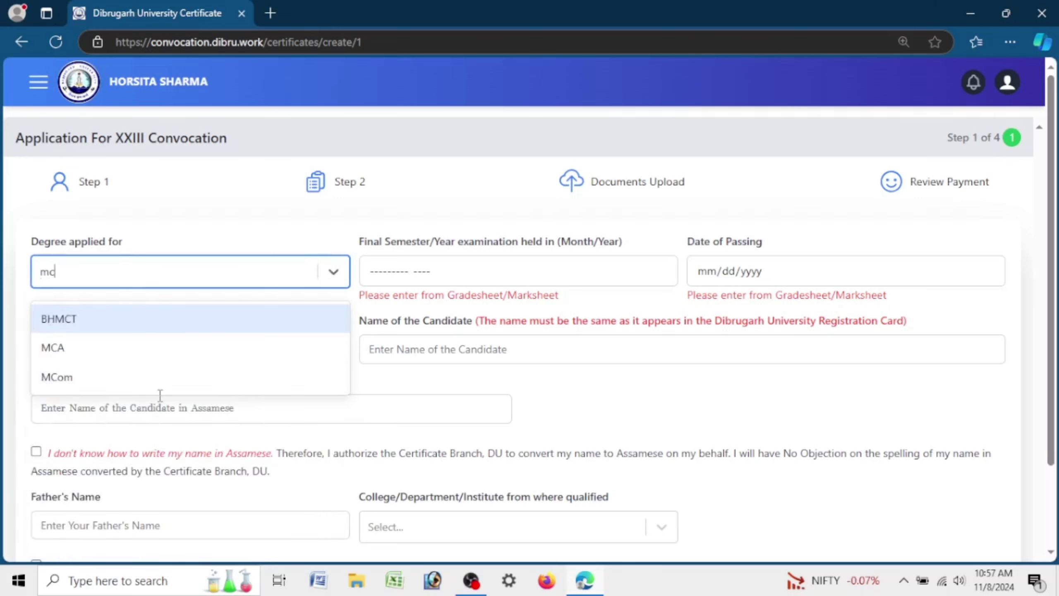
{"action": "left_click", "coordinate": [203, 317]}
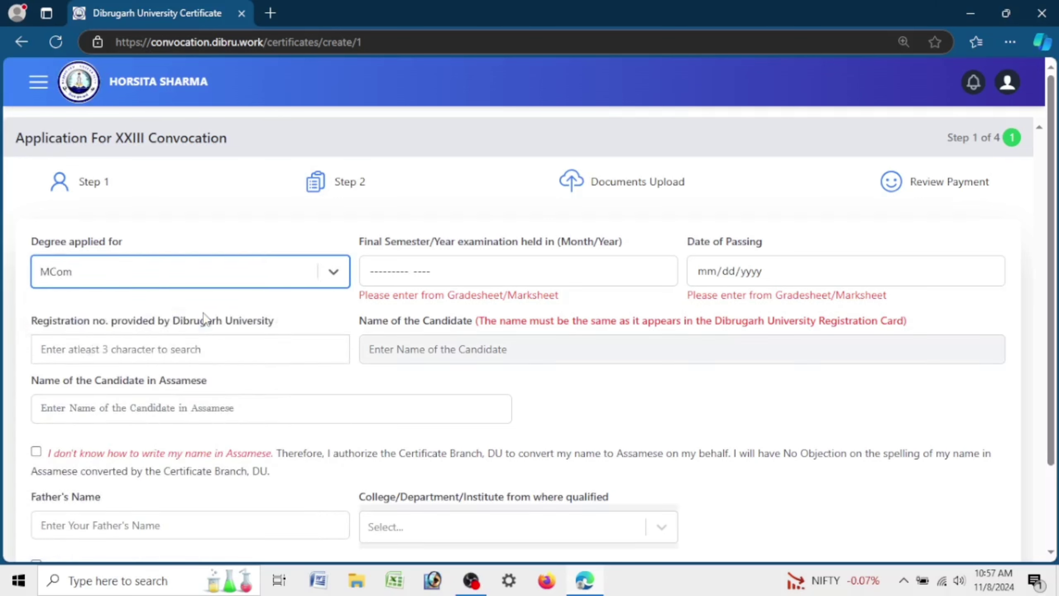
Fill in the final examination month as June with its year, the date of passing and the candidate's registration number.
{"action": "left_click", "coordinate": [401, 272]}
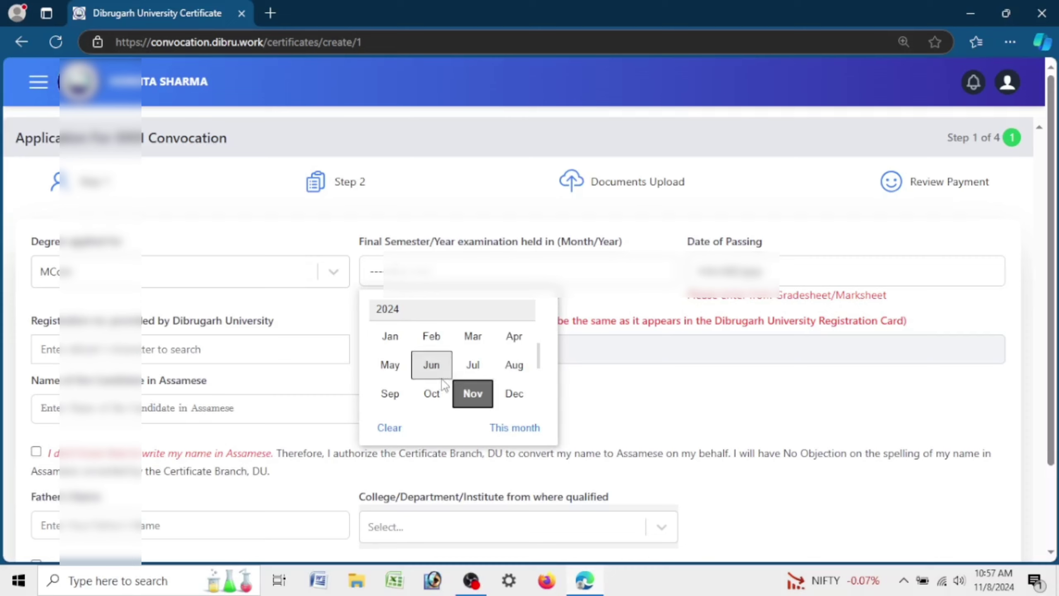
{"action": "left_click", "coordinate": [388, 367]}
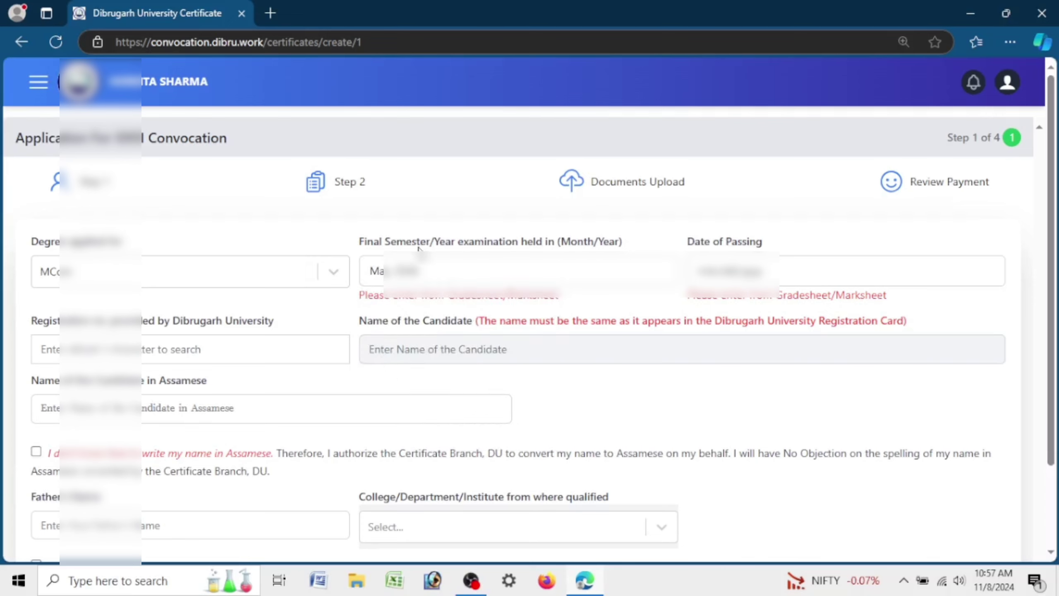
{"action": "left_click", "coordinate": [819, 281]}
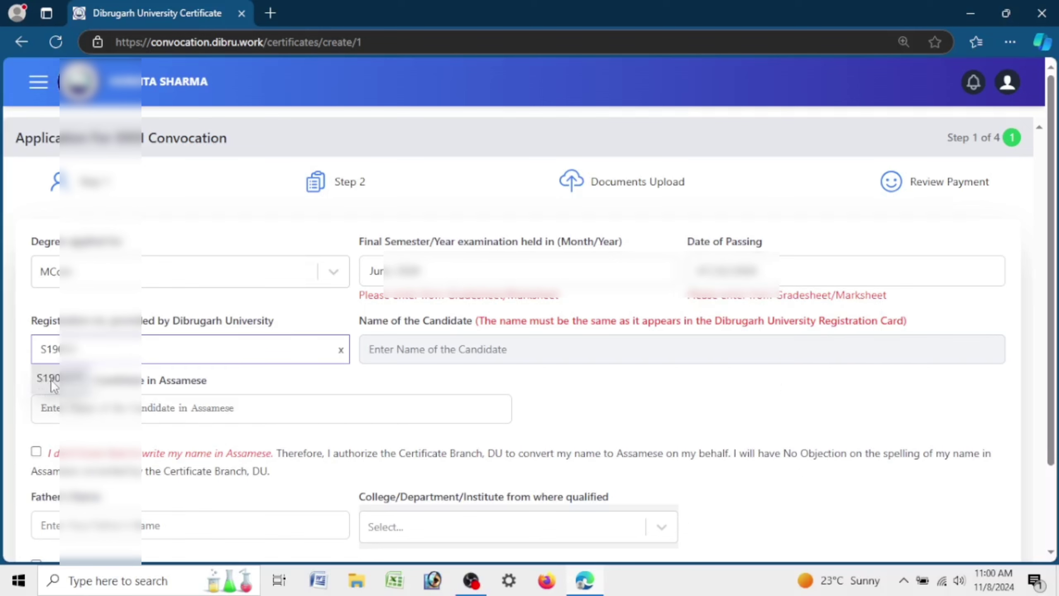
{"action": "left_click", "coordinate": [56, 379]}
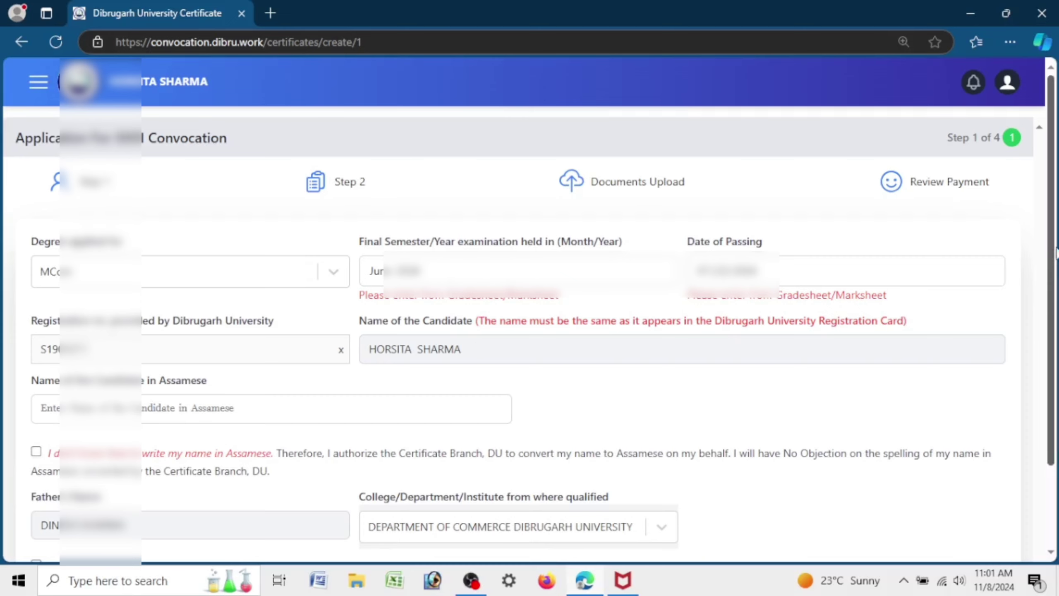
Enter the candidate's name in Assamese, declare the provided information true, and continue to Step 2.
{"action": "scroll", "coordinate": [1056, 251], "scroll_direction": "down", "scroll_amount": 3}
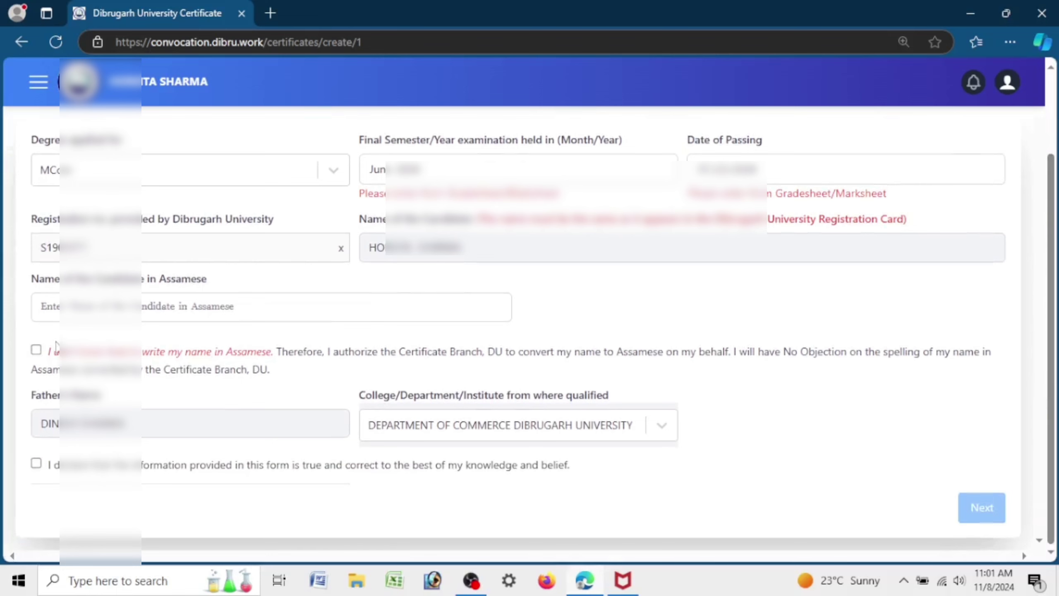
{"action": "left_click", "coordinate": [47, 299]}
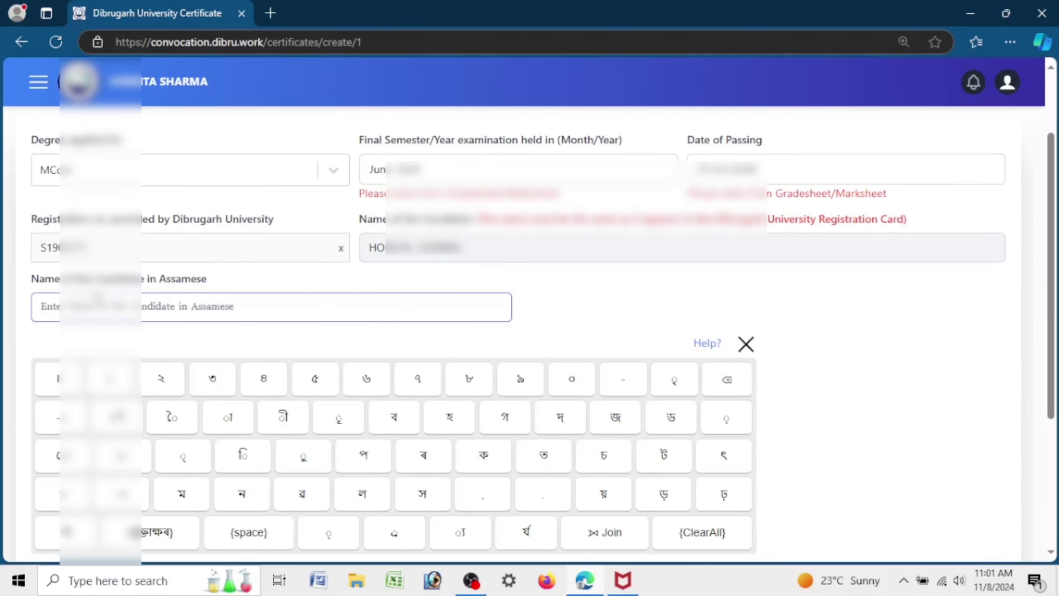
{"action": "left_click", "coordinate": [749, 347]}
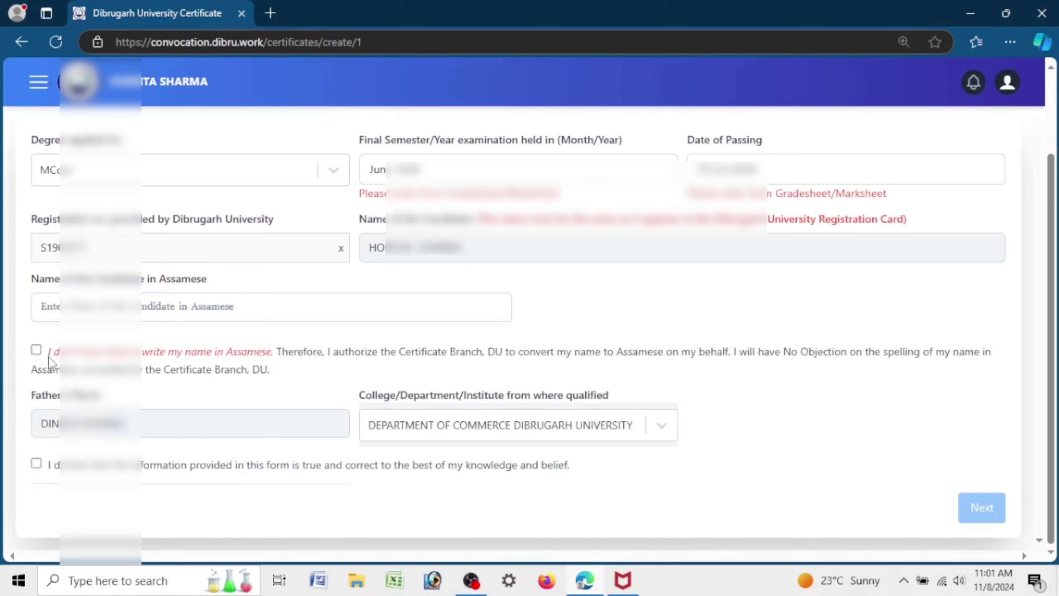
{"action": "left_click", "coordinate": [212, 370]}
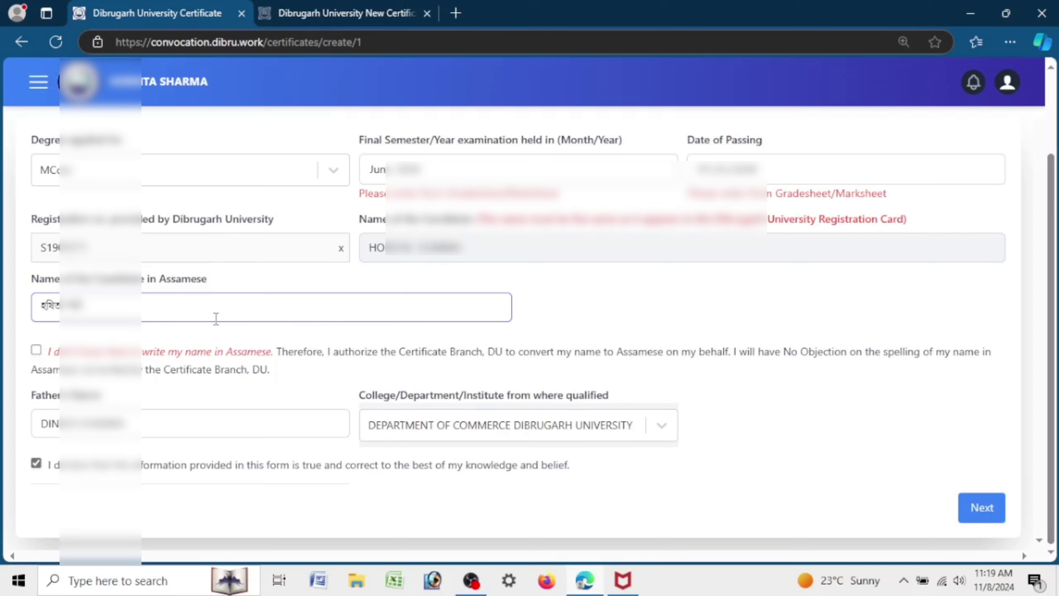
{"action": "left_click", "coordinate": [982, 508]}
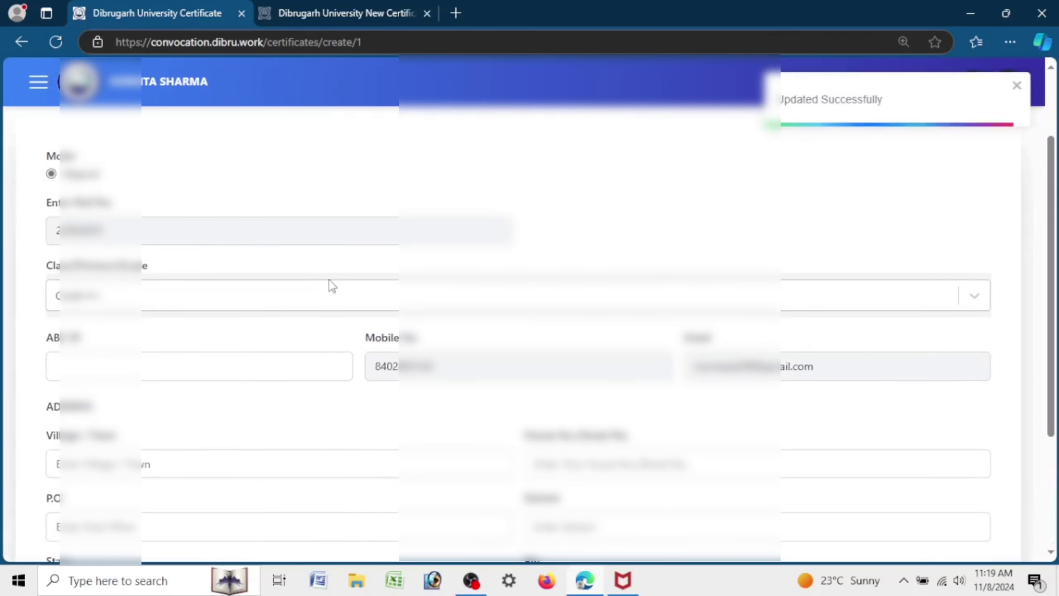
Fill in the village or town and the house or street number of the address, leaving the ABC ID empty.
{"action": "left_click", "coordinate": [220, 363]}
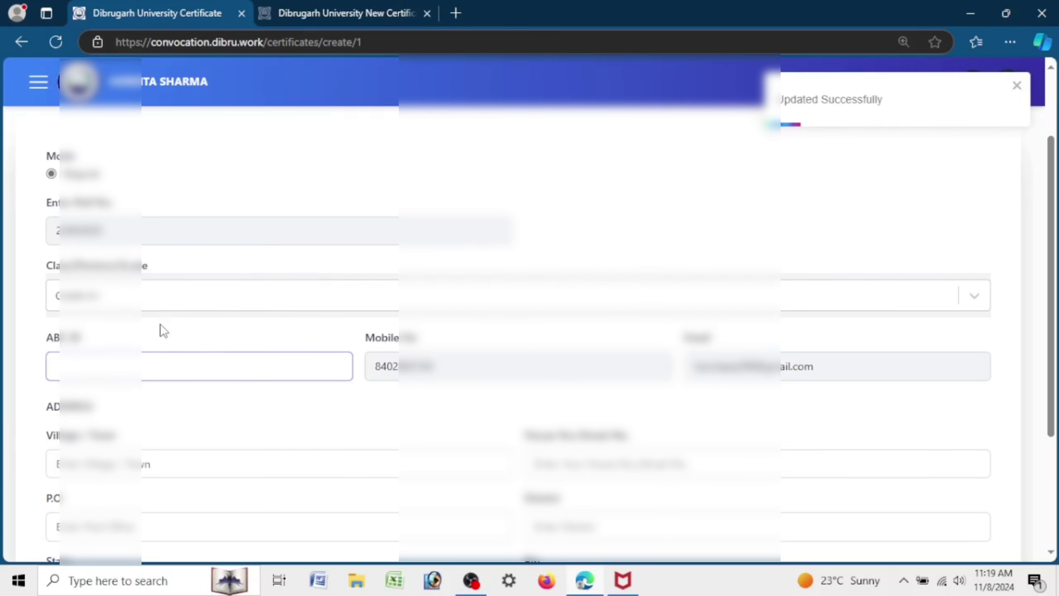
{"action": "scroll", "coordinate": [168, 311], "scroll_direction": "down", "scroll_amount": 4}
{"action": "left_click", "coordinate": [163, 290]}
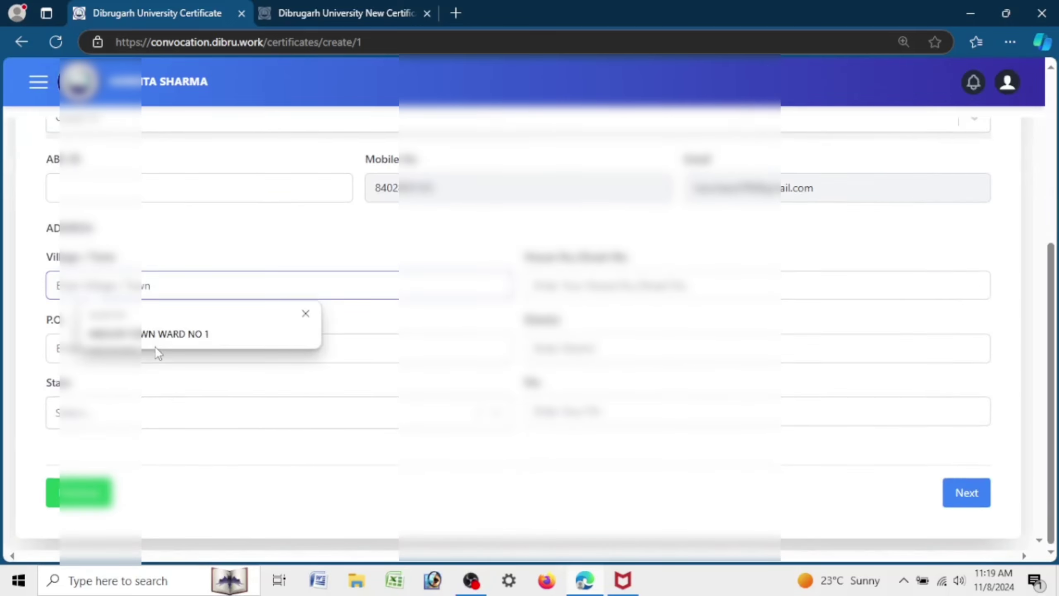
{"action": "left_click", "coordinate": [155, 334]}
{"action": "left_click", "coordinate": [584, 285]}
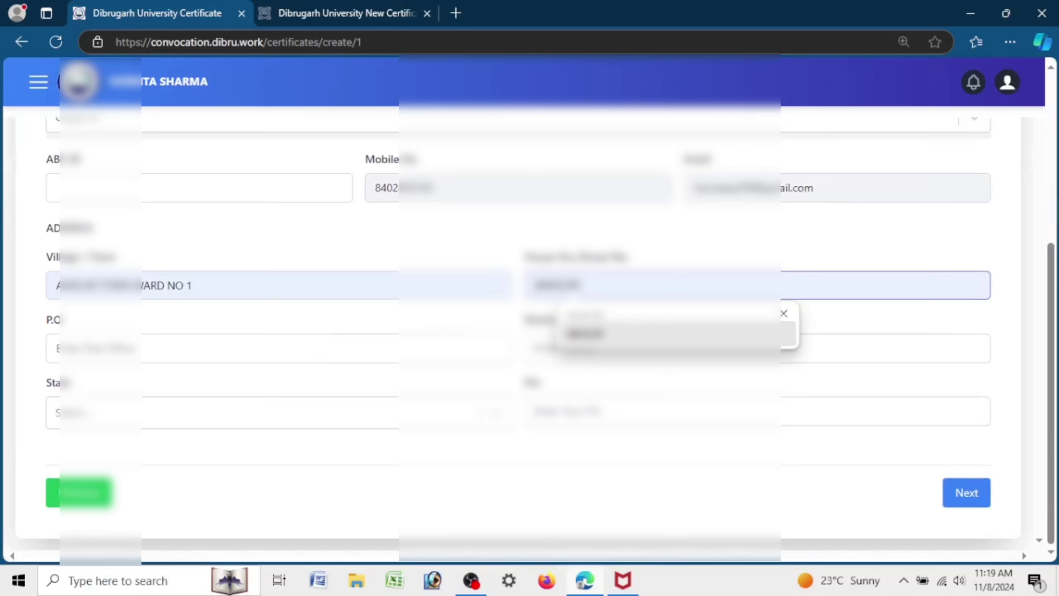
{"action": "left_click", "coordinate": [584, 334]}
Complete the address with the post office, state, postal code and district, and continue to the document upload.
{"action": "left_click", "coordinate": [381, 353]}
{"action": "left_click", "coordinate": [200, 404]}
{"action": "left_click", "coordinate": [201, 411]}
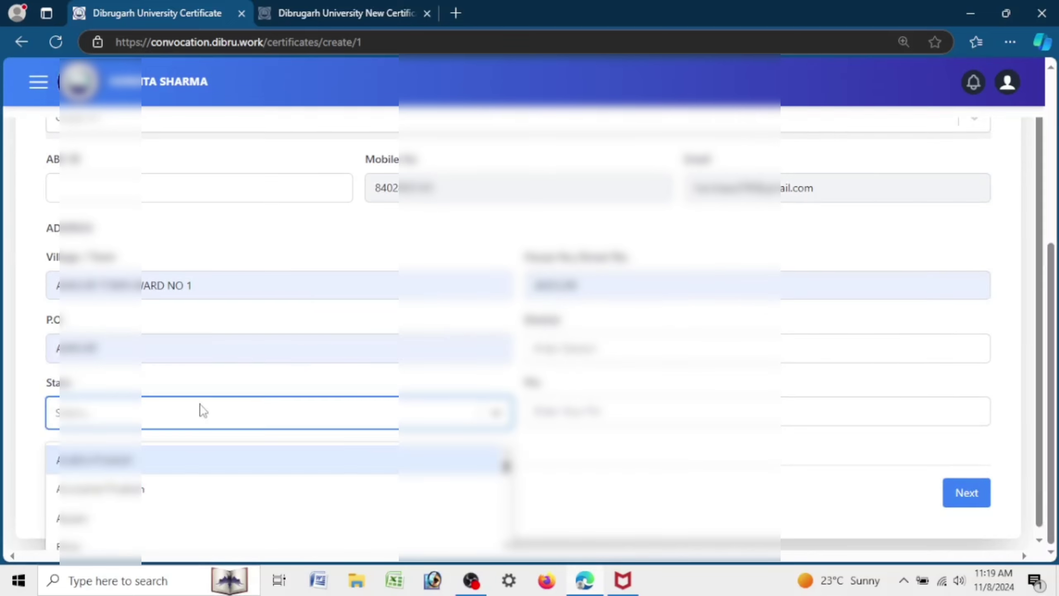
{"action": "left_click", "coordinate": [173, 499]}
{"action": "left_click", "coordinate": [626, 411]}
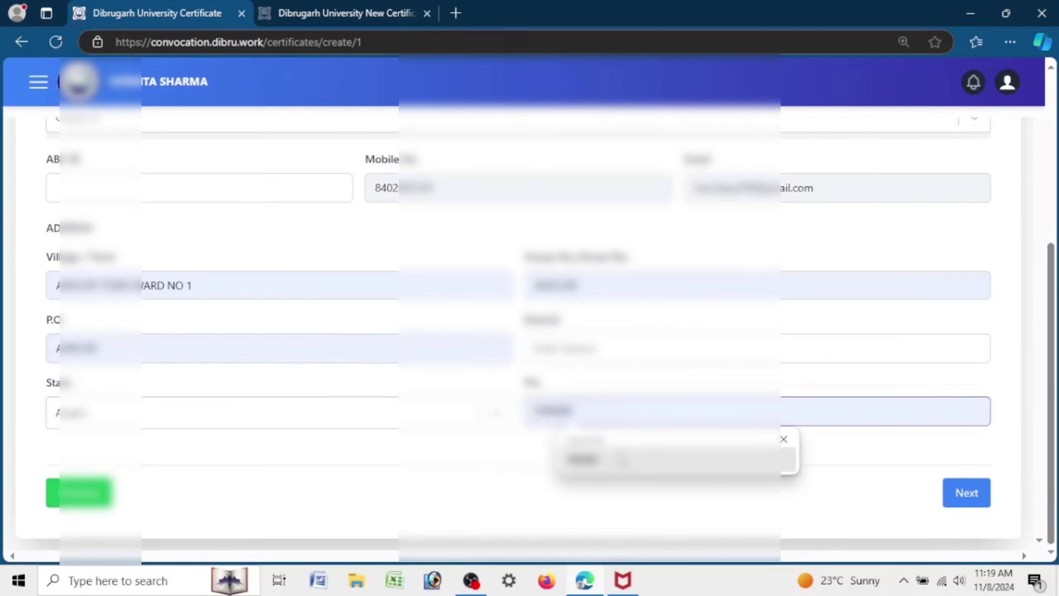
{"action": "left_click", "coordinate": [609, 450]}
{"action": "left_click", "coordinate": [618, 348]}
{"action": "left_click", "coordinate": [626, 395]}
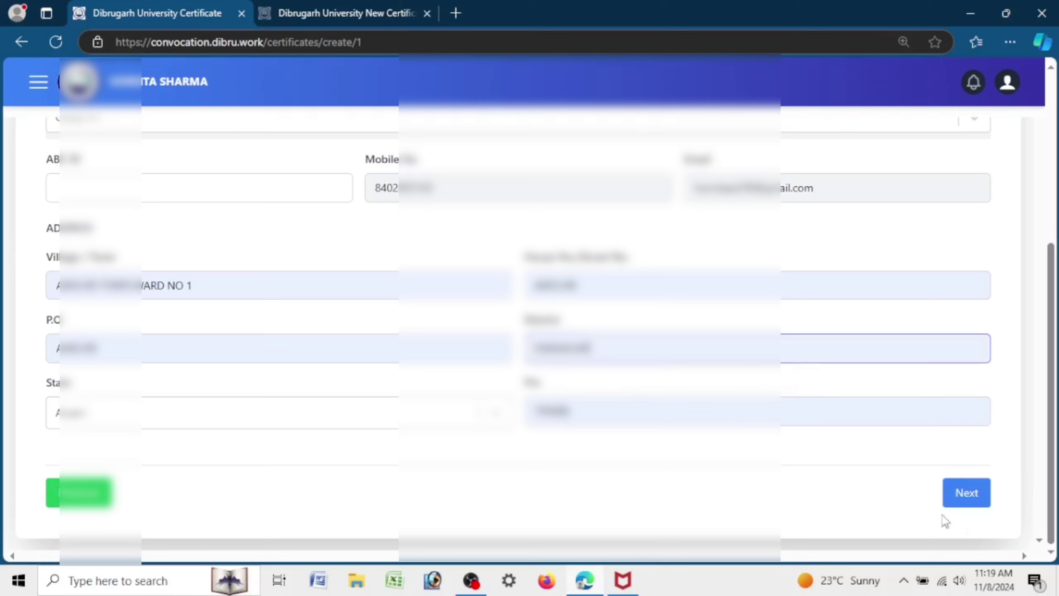
{"action": "left_click", "coordinate": [967, 494]}
Examine which applicant images and university documents the application requires as uploads.
{"action": "scroll", "coordinate": [923, 487], "scroll_direction": "down", "scroll_amount": 5}
{"action": "scroll", "coordinate": [455, 310], "scroll_direction": "up", "scroll_amount": 6}
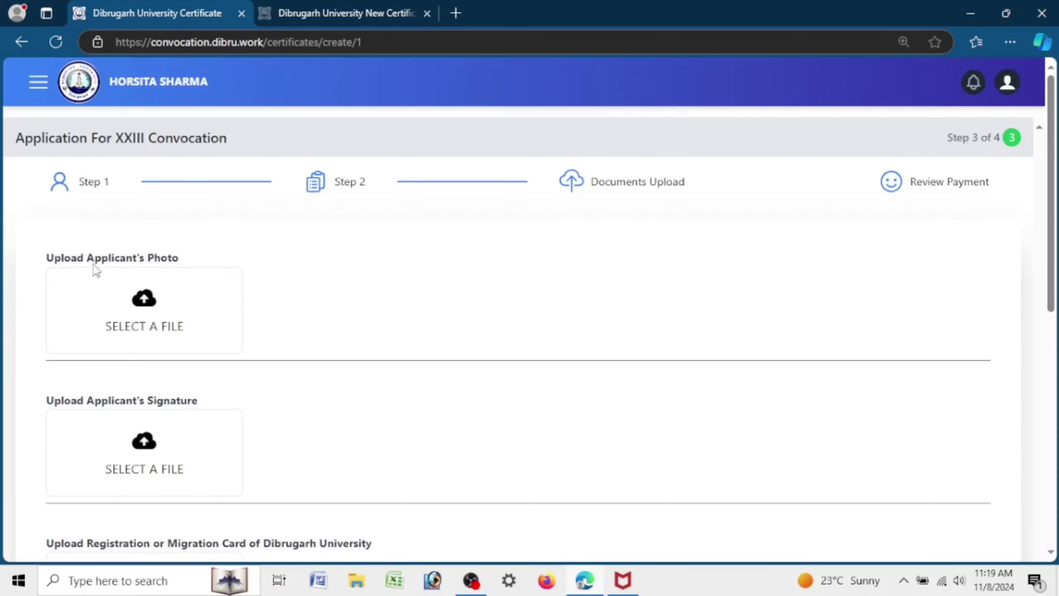
{"action": "scroll", "coordinate": [95, 267], "scroll_direction": "down", "scroll_amount": 5}
{"action": "scroll", "coordinate": [152, 199], "scroll_direction": "down", "scroll_amount": 5}
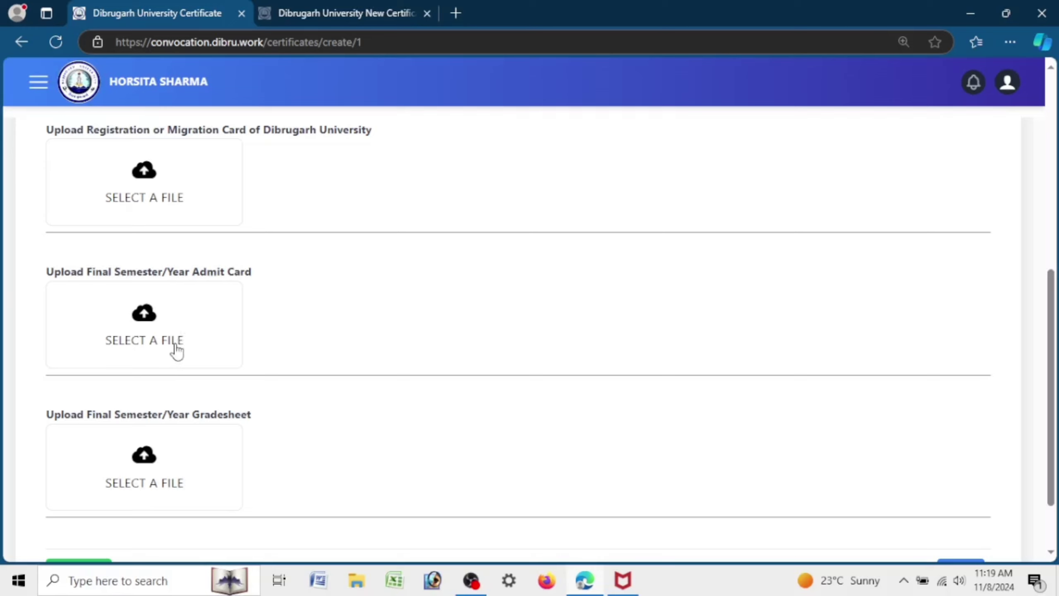
{"action": "scroll", "coordinate": [185, 340], "scroll_direction": "down", "scroll_amount": 2}
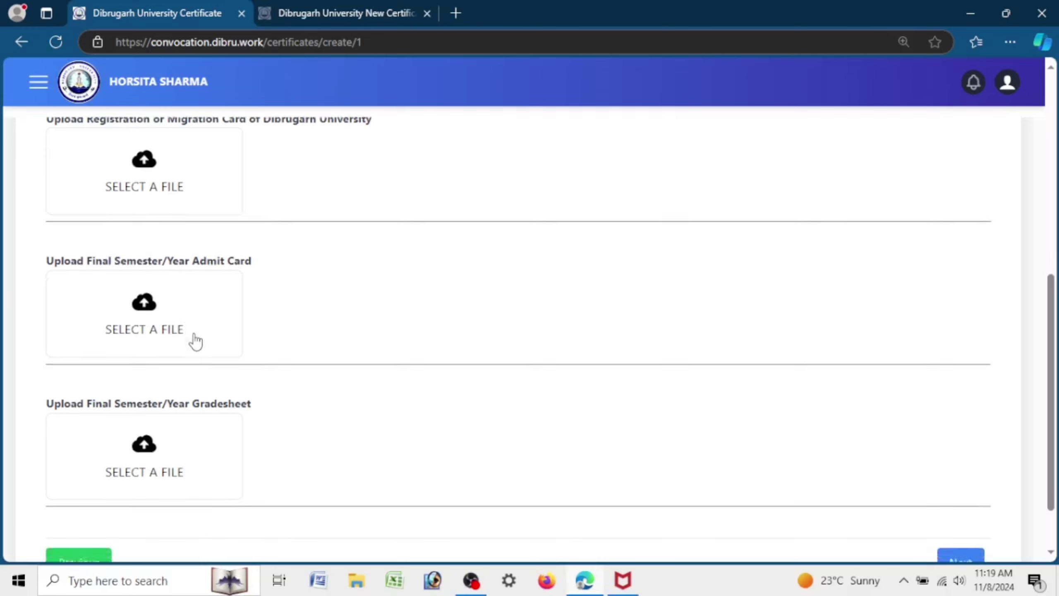
{"action": "scroll", "coordinate": [196, 333], "scroll_direction": "up", "scroll_amount": 5}
{"action": "scroll", "coordinate": [197, 336], "scroll_direction": "up", "scroll_amount": 5}
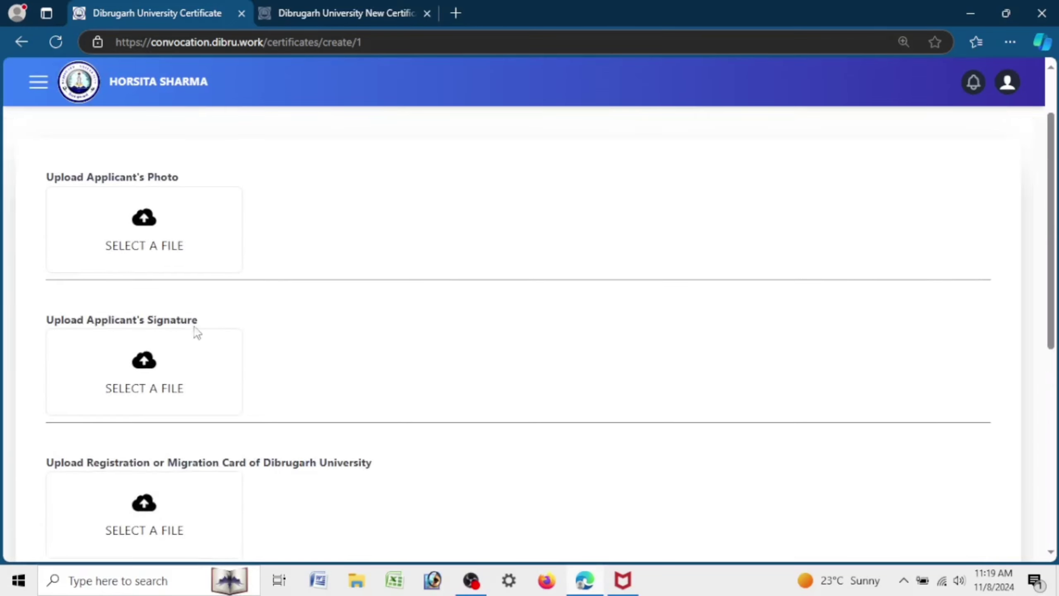
Open the file selection for the applicant's photo and browse the local disks for the image.
{"action": "left_click", "coordinate": [160, 250]}
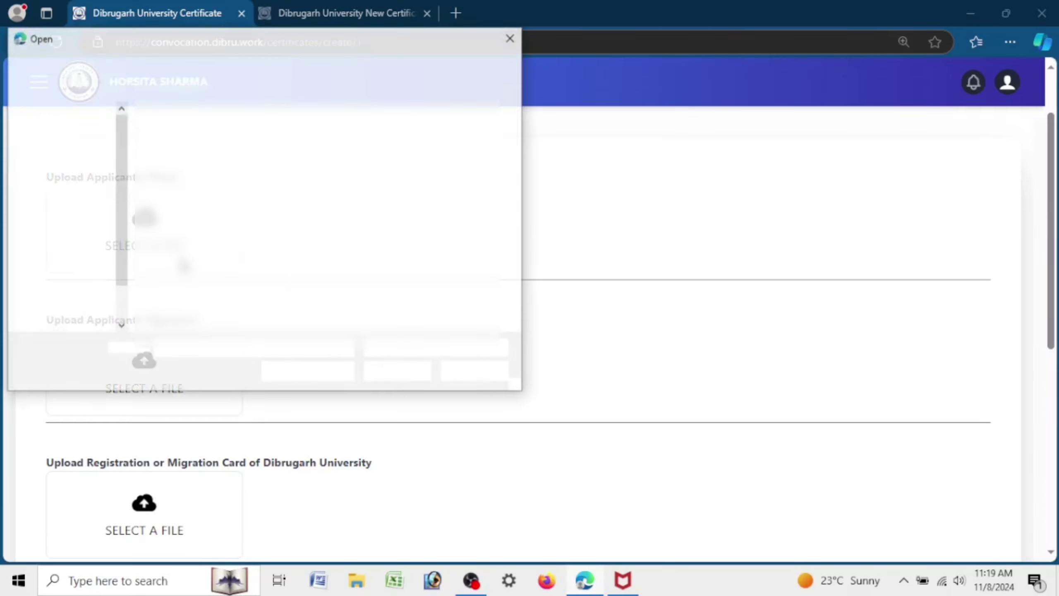
{"action": "left_click", "coordinate": [76, 304]}
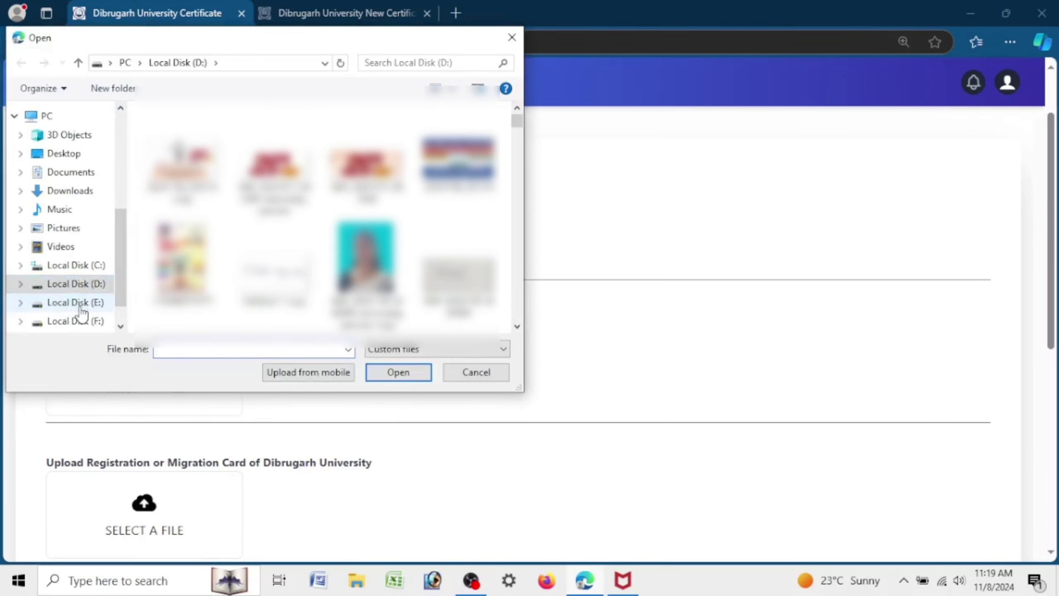
Review the uploaded photo, signature, registration card, admit card and gradesheet, and continue to the payment review.
{"action": "scroll", "coordinate": [336, 245], "scroll_direction": "down", "scroll_amount": 4}
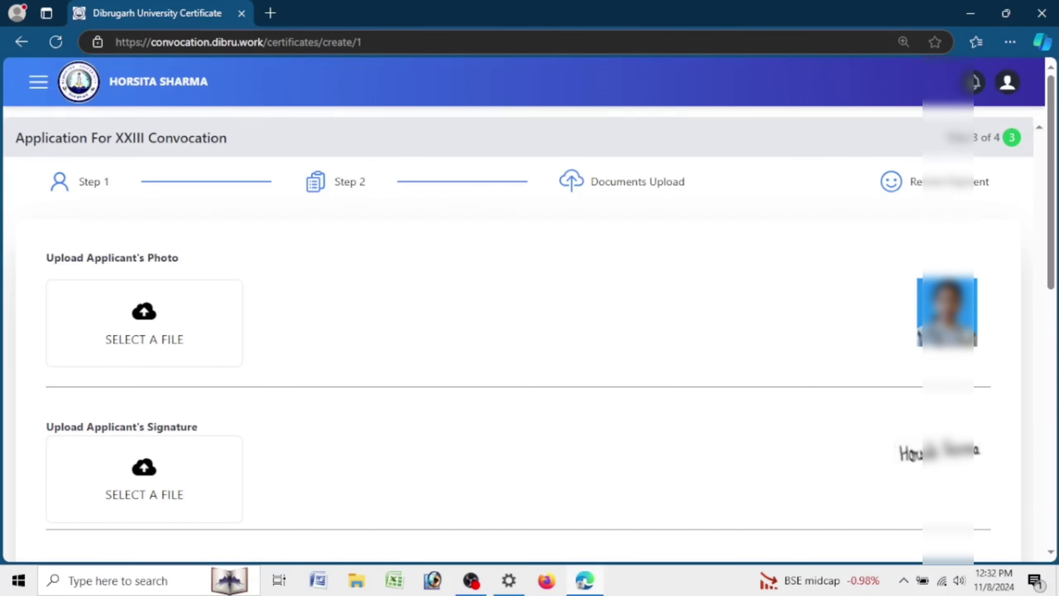
{"action": "scroll", "coordinate": [951, 300], "scroll_direction": "down", "scroll_amount": 5}
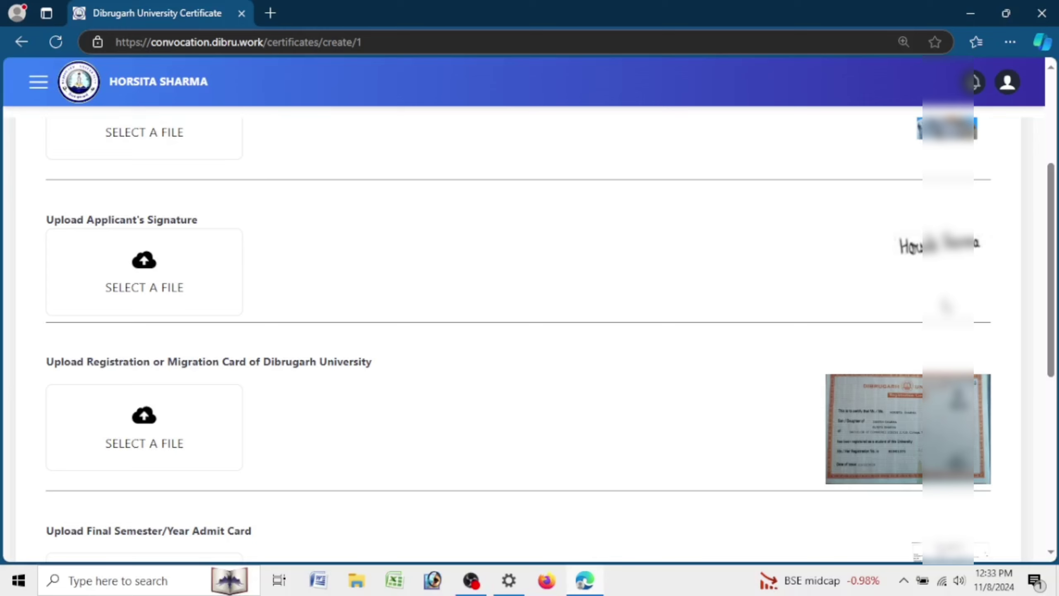
{"action": "scroll", "coordinate": [951, 301], "scroll_direction": "down", "scroll_amount": 5}
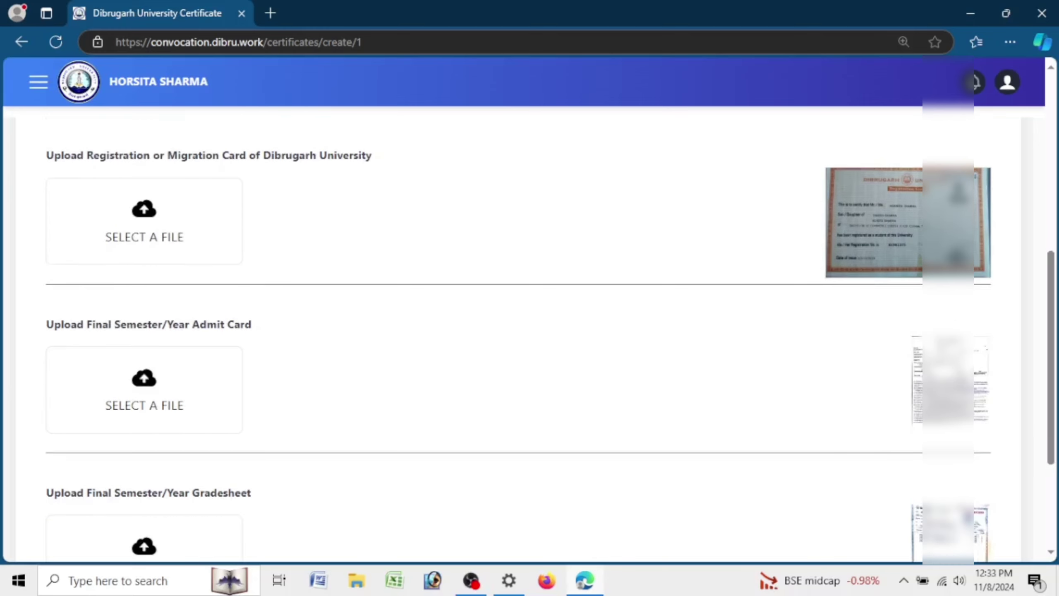
{"action": "scroll", "coordinate": [959, 371], "scroll_direction": "down", "scroll_amount": 4}
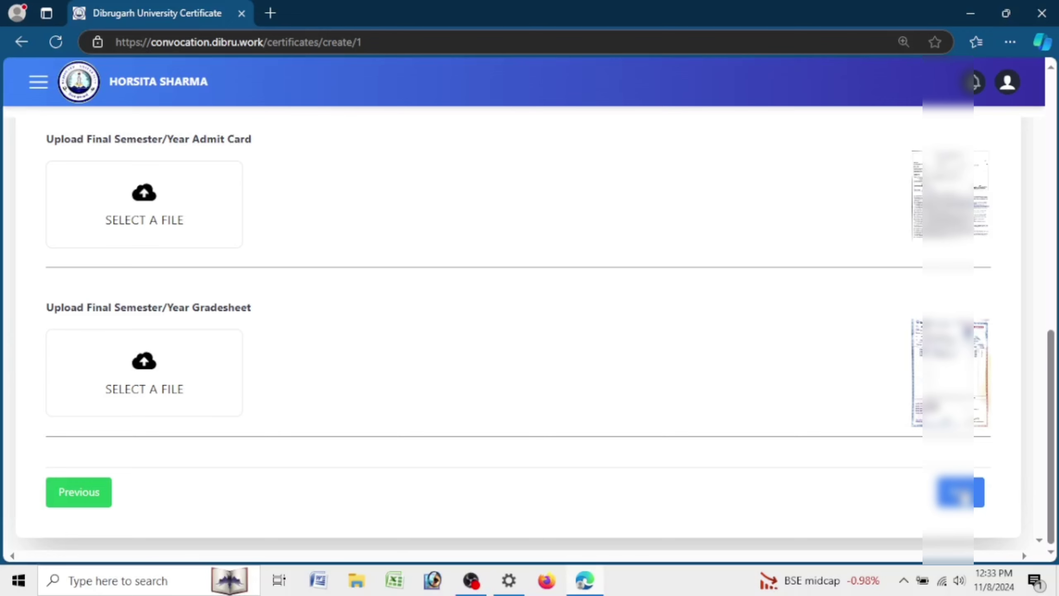
{"action": "left_click", "coordinate": [961, 493]}
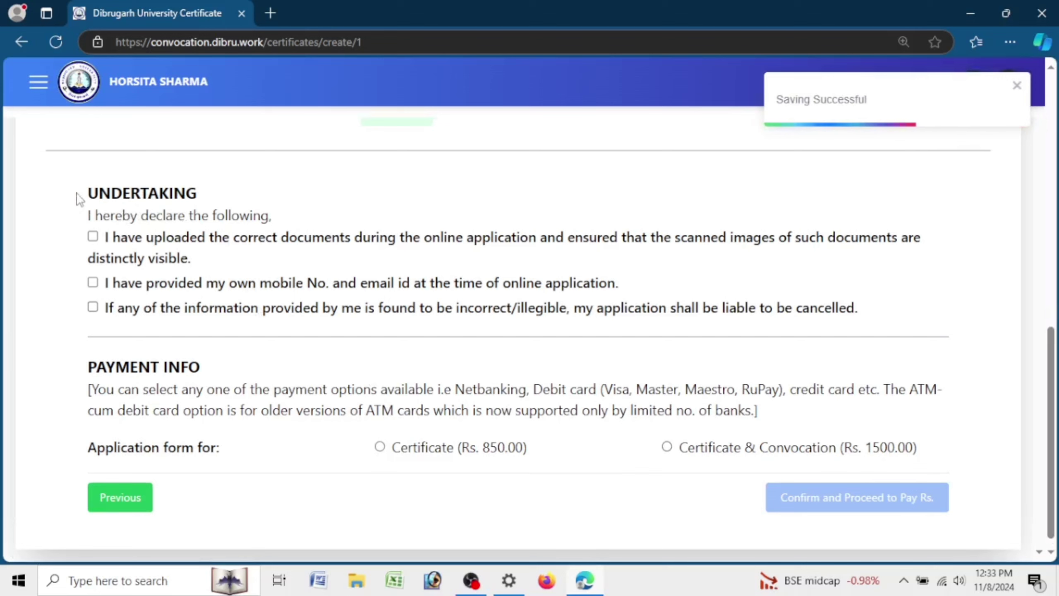
Accept all three undertaking declarations on documents, contact details and incorrect information.
{"action": "left_click", "coordinate": [93, 236]}
{"action": "left_click", "coordinate": [93, 283]}
{"action": "left_click", "coordinate": [93, 307]}
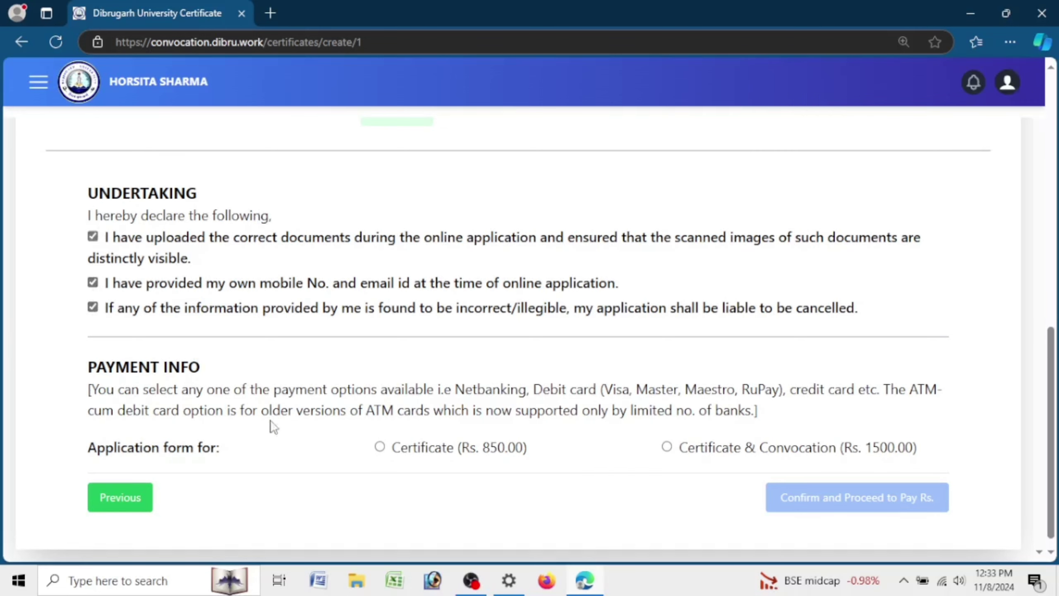
Compare the two fee options and choose Certificate (Rs. 850.00) for the application.
{"action": "left_click", "coordinate": [379, 447]}
{"action": "left_click", "coordinate": [667, 447]}
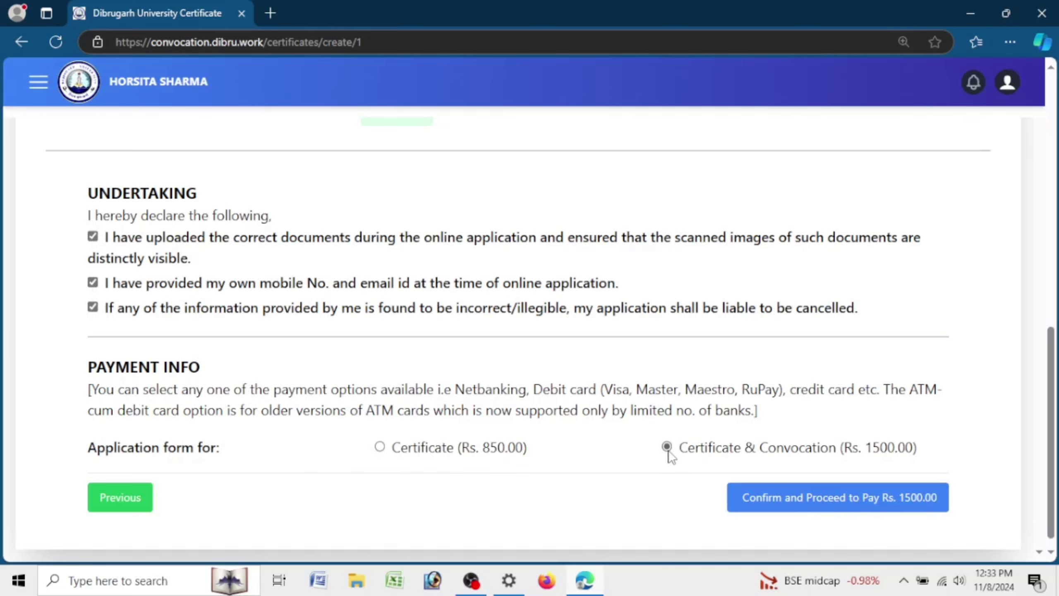
{"action": "left_click", "coordinate": [391, 450]}
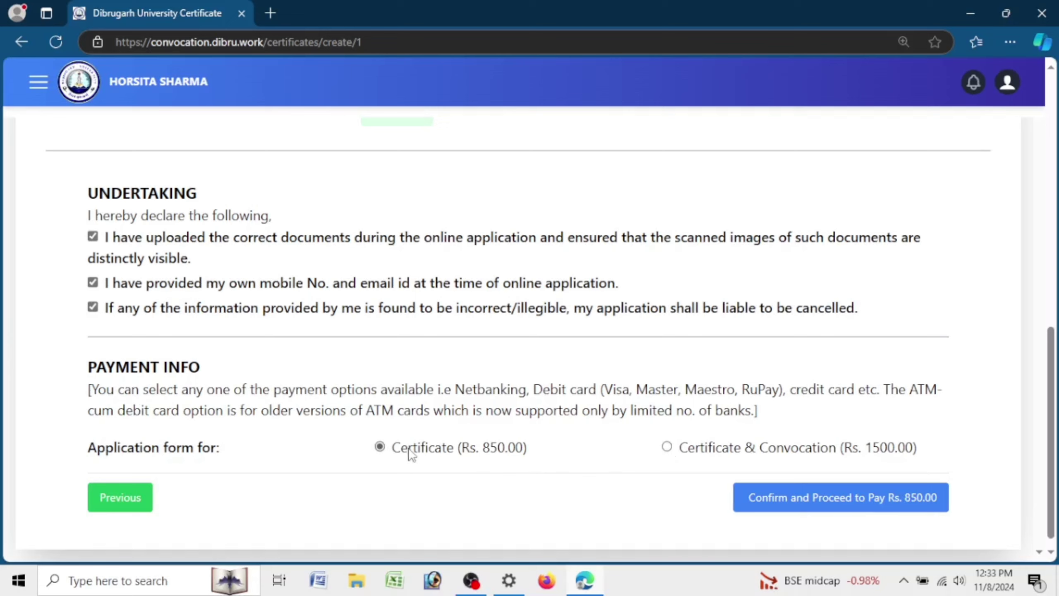
Choose Certificate & Convocation (Rs. 1500.00), confirm to proceed to payment, and select Debit Card as the payment method.
{"action": "left_click", "coordinate": [667, 448]}
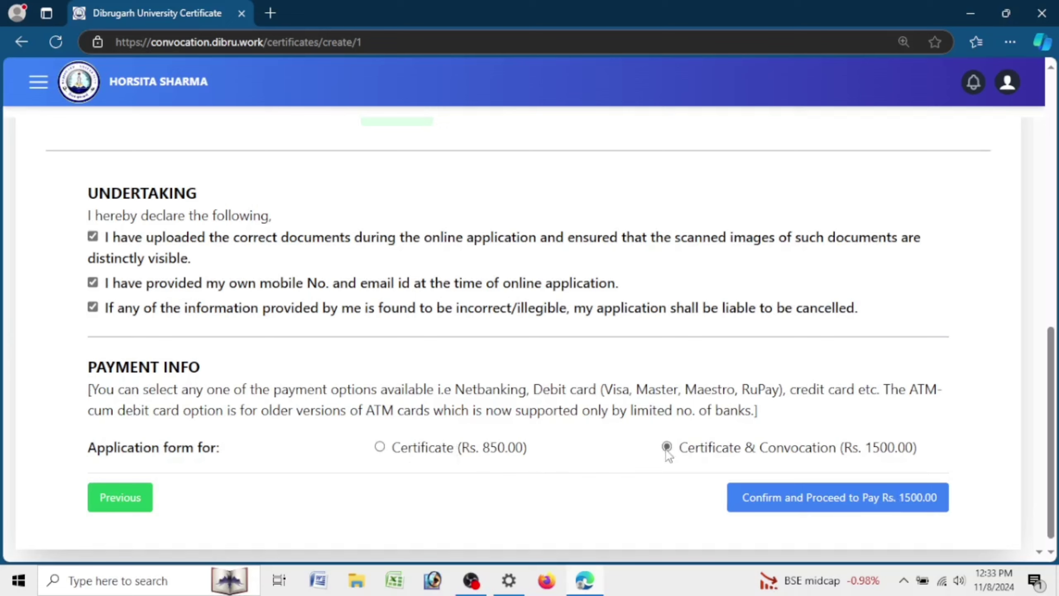
{"action": "left_click", "coordinate": [821, 500]}
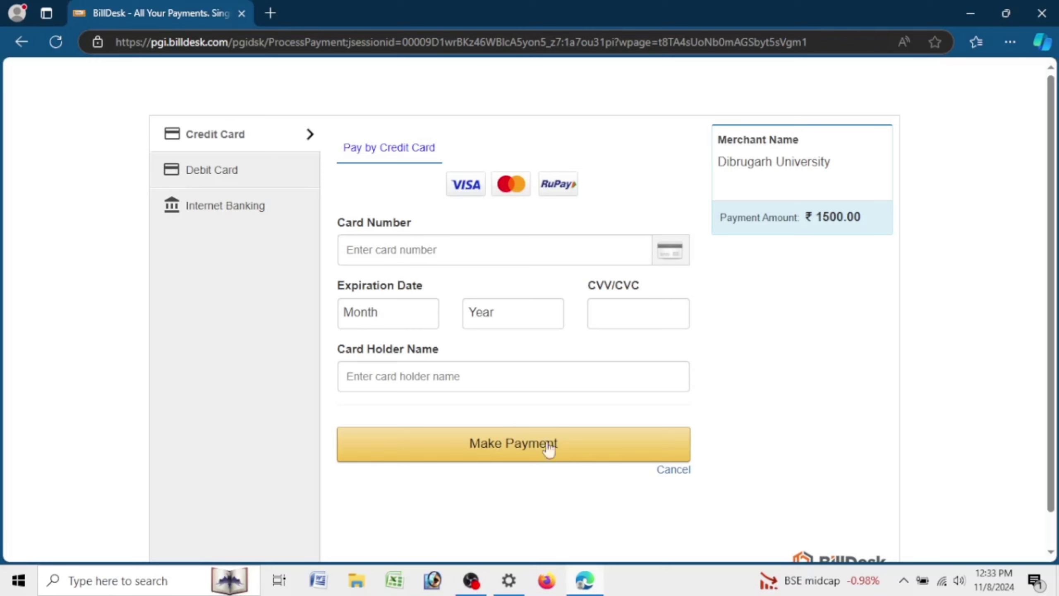
{"action": "left_click", "coordinate": [248, 178]}
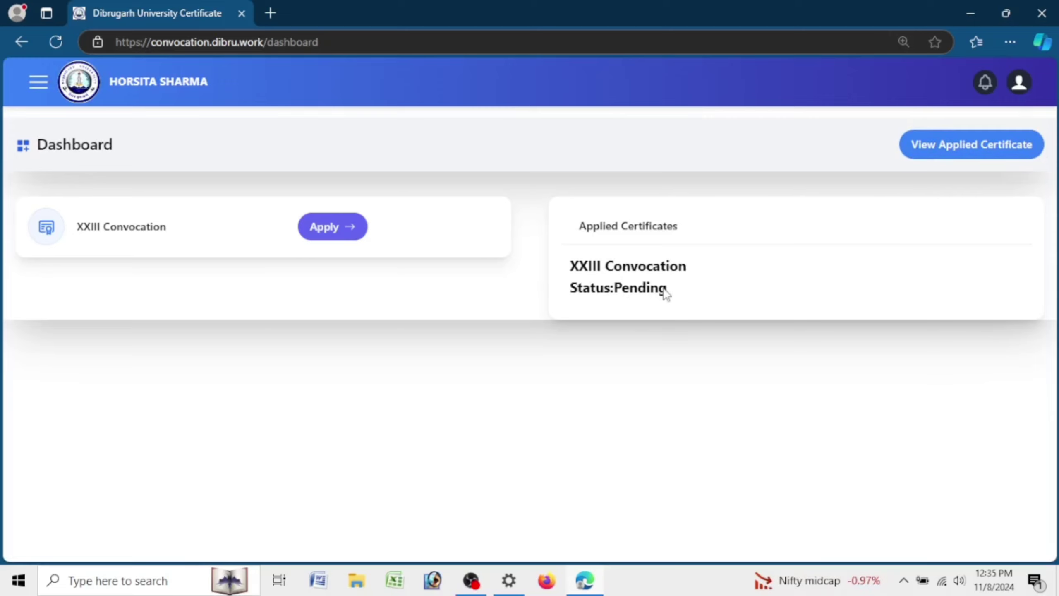
Open the submitted XXIII Convocation for MCom application from the applied certificates and review it down to the payment info.
{"action": "left_click", "coordinate": [928, 138]}
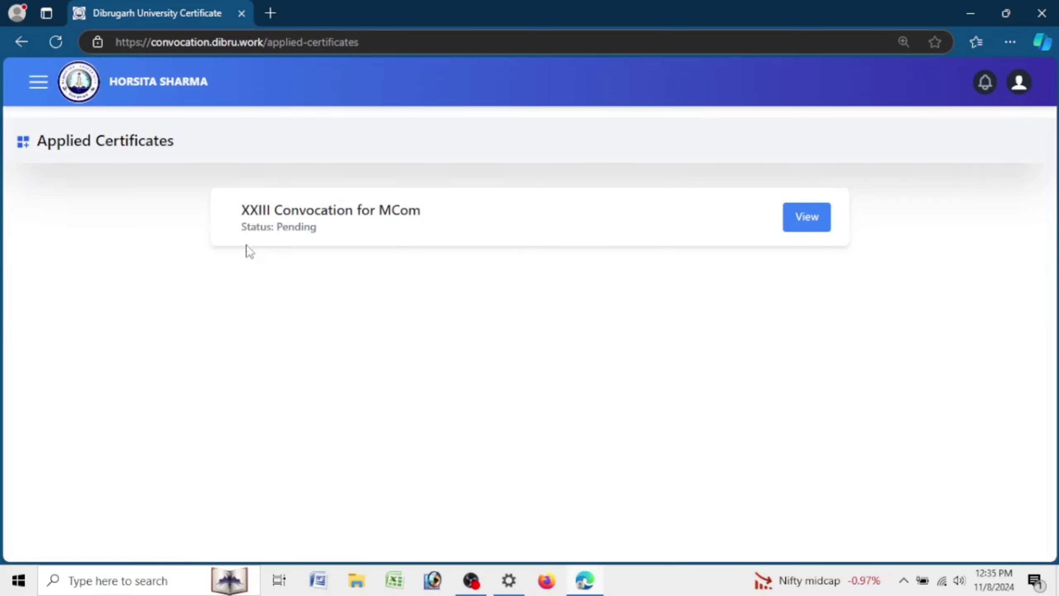
{"action": "left_click", "coordinate": [811, 223]}
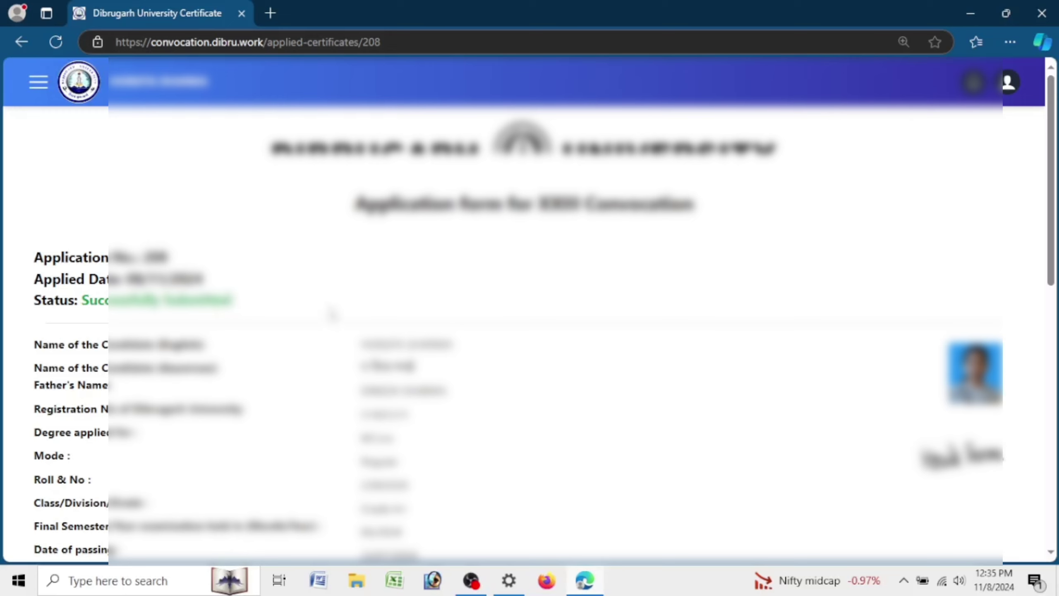
{"action": "scroll", "coordinate": [350, 311], "scroll_direction": "down", "scroll_amount": 5}
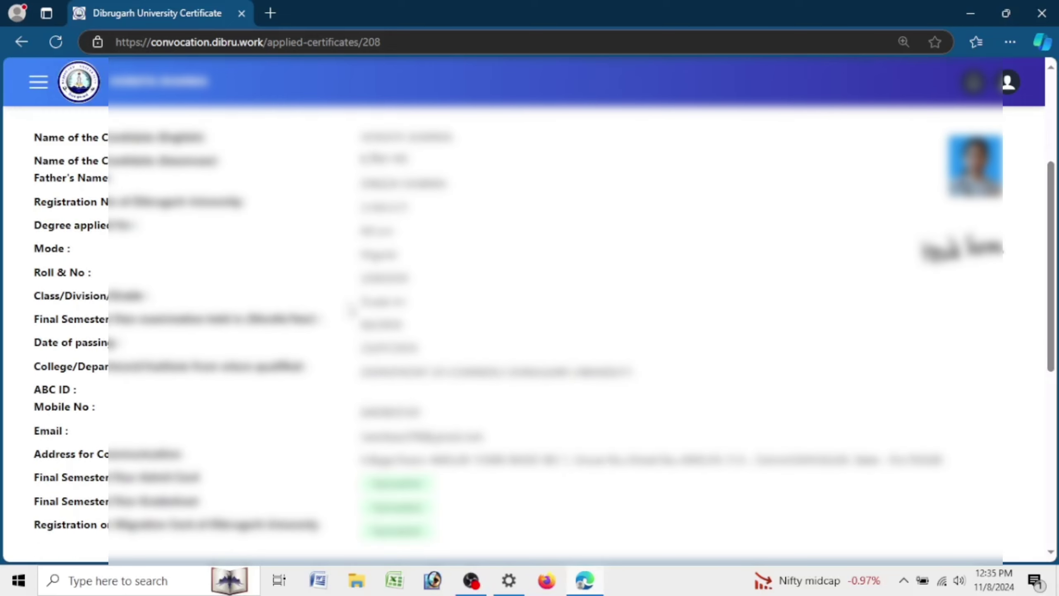
{"action": "scroll", "coordinate": [351, 311], "scroll_direction": "down", "scroll_amount": 10}
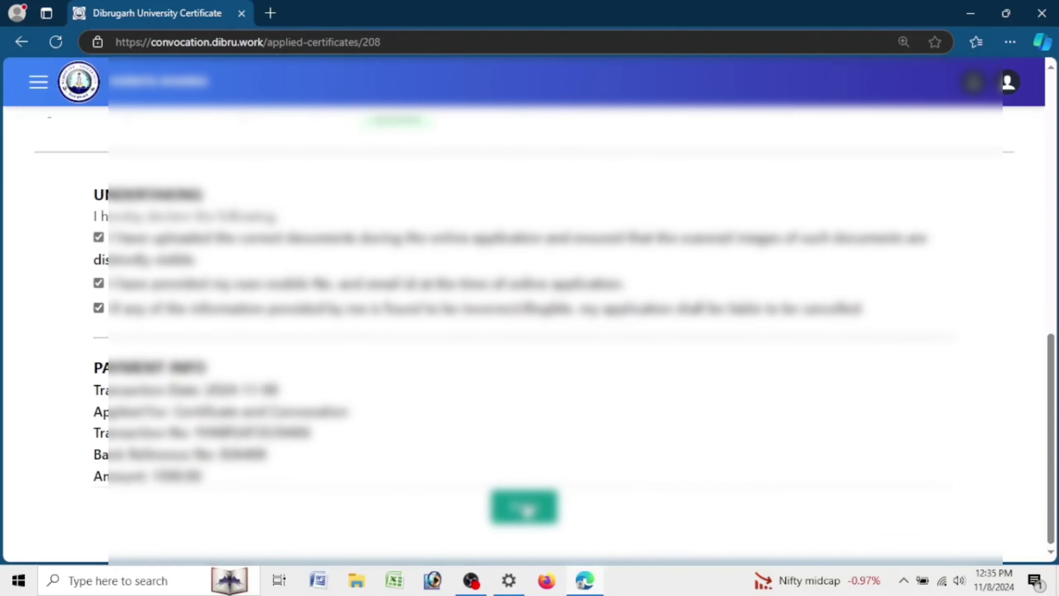
Start printing the application form and set the paper size to A4 in the additional print settings.
{"action": "left_click", "coordinate": [525, 508]}
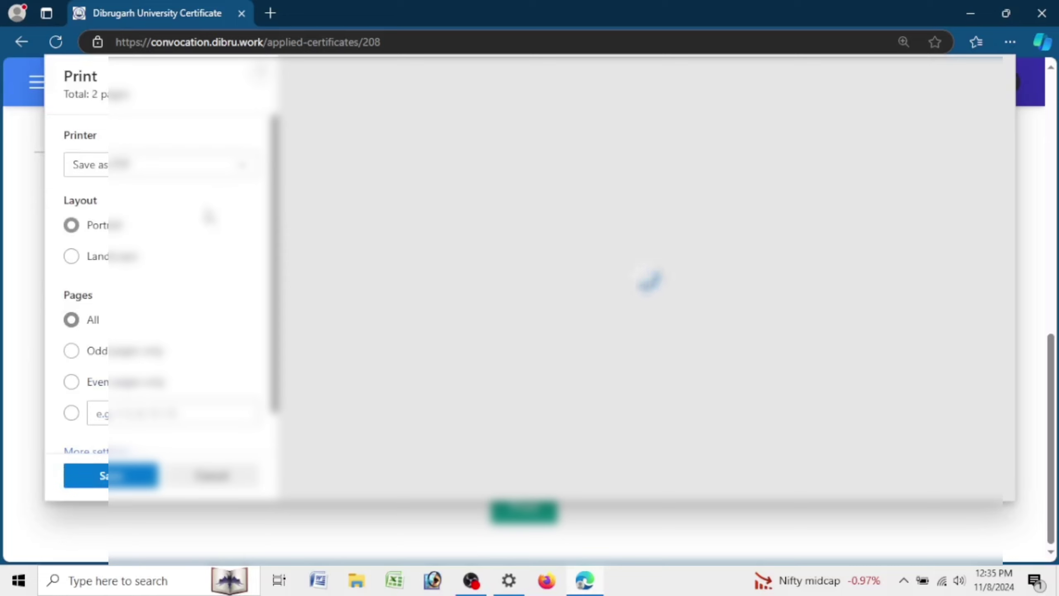
{"action": "scroll", "coordinate": [208, 225], "scroll_direction": "down", "scroll_amount": 1}
{"action": "left_click", "coordinate": [117, 409]}
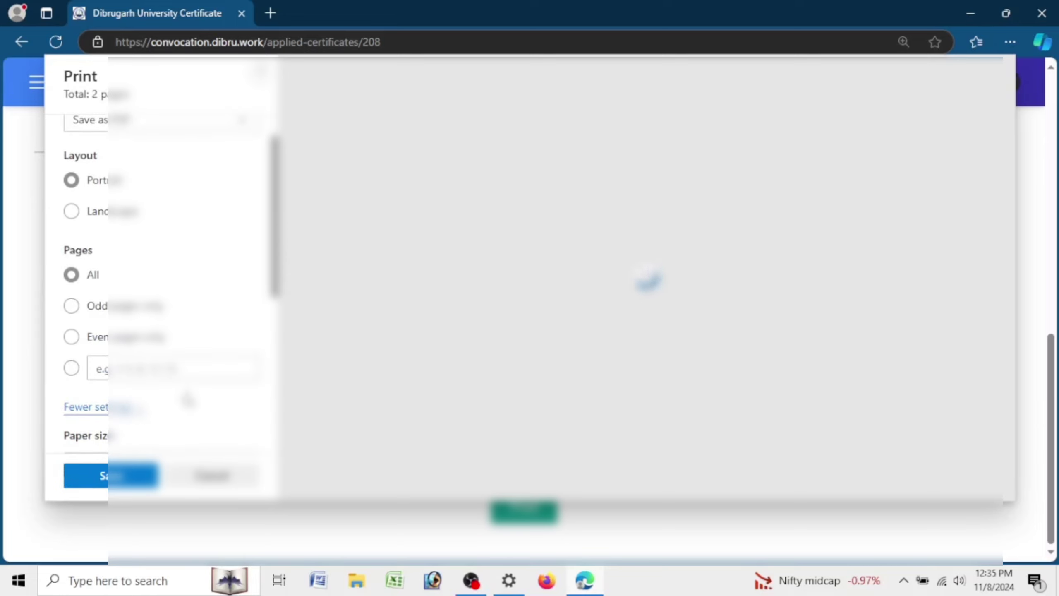
{"action": "scroll", "coordinate": [157, 431], "scroll_direction": "down", "scroll_amount": 5}
{"action": "left_click", "coordinate": [133, 260]}
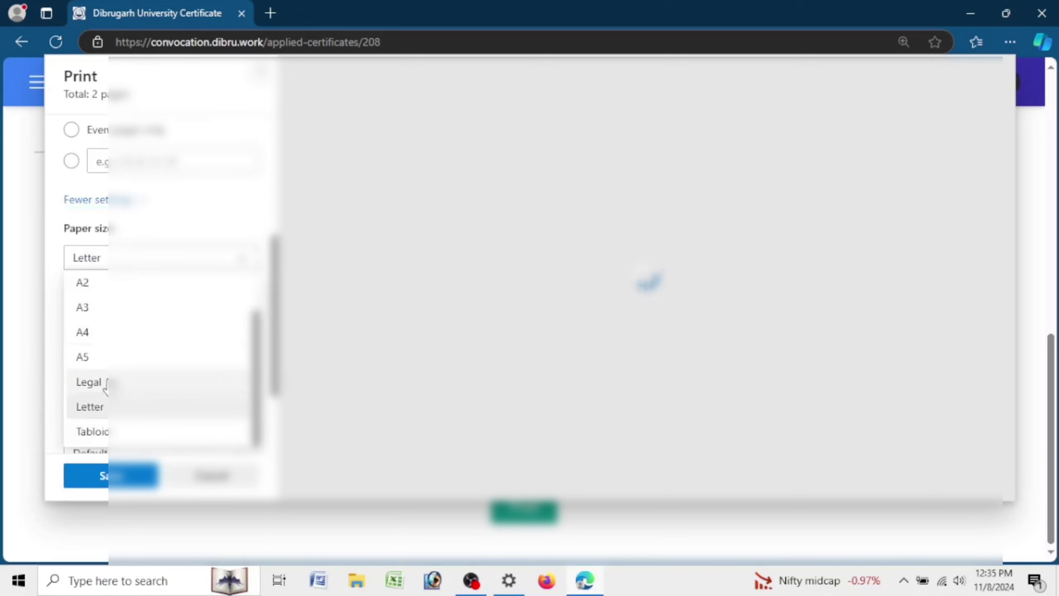
{"action": "left_click", "coordinate": [103, 334]}
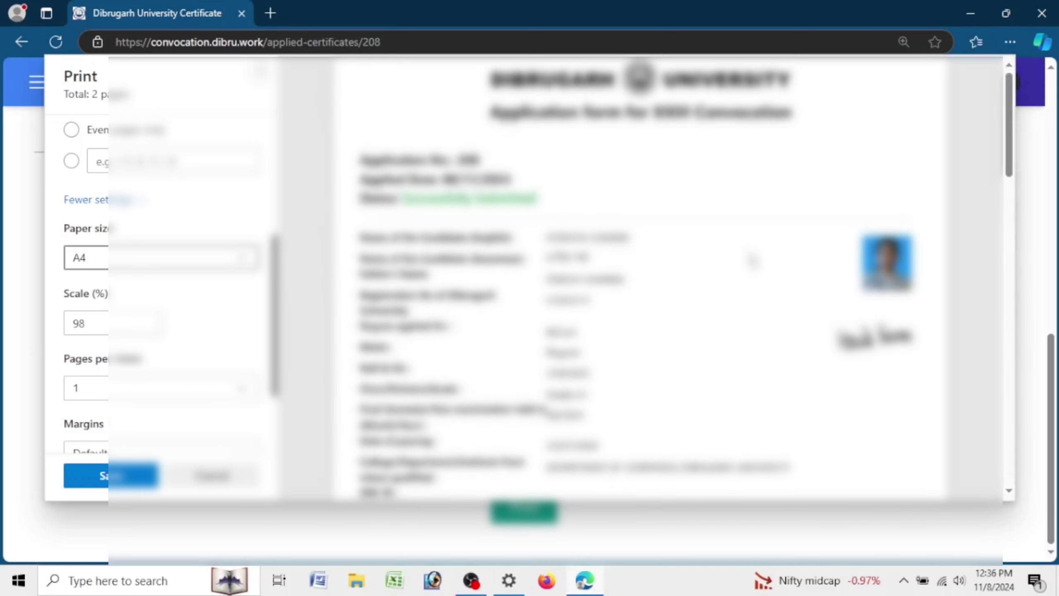
Save the application form as a PDF in the Downloads folder under the suggested file name.
{"action": "left_click", "coordinate": [142, 474]}
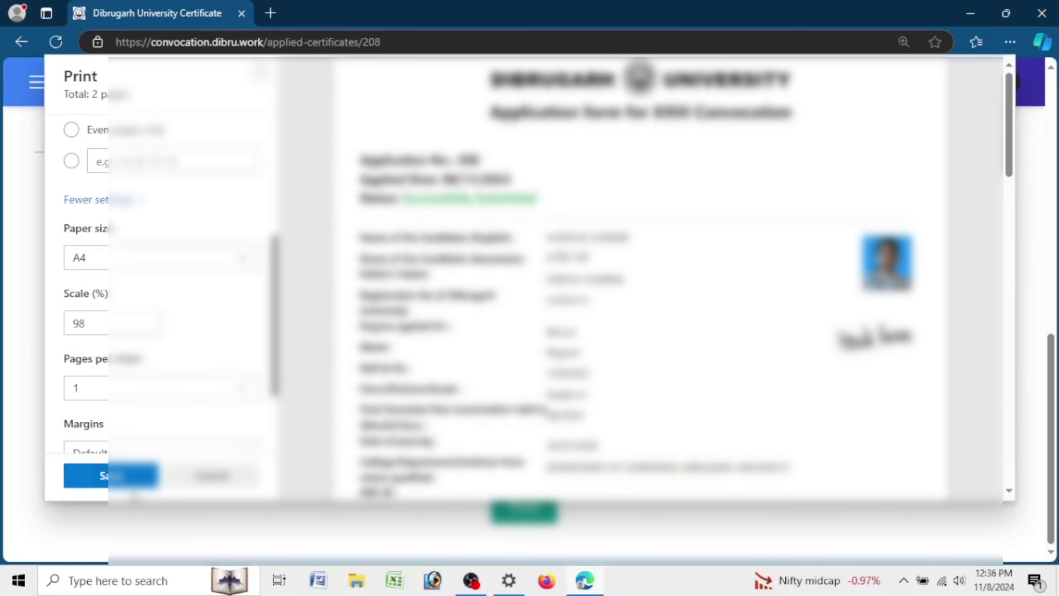
{"action": "left_click", "coordinate": [138, 480]}
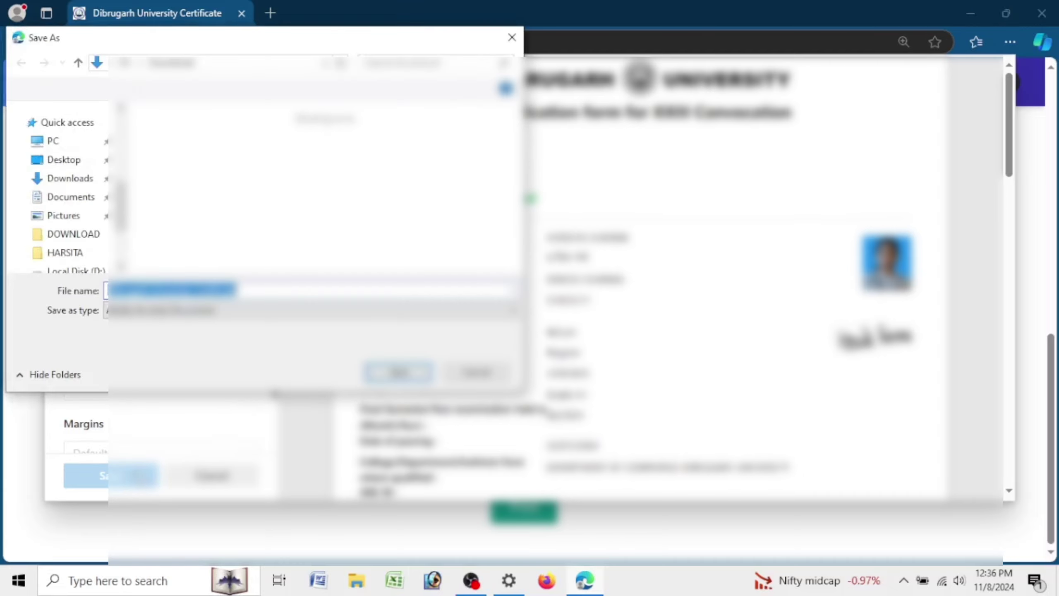
{"action": "left_click", "coordinate": [390, 373]}
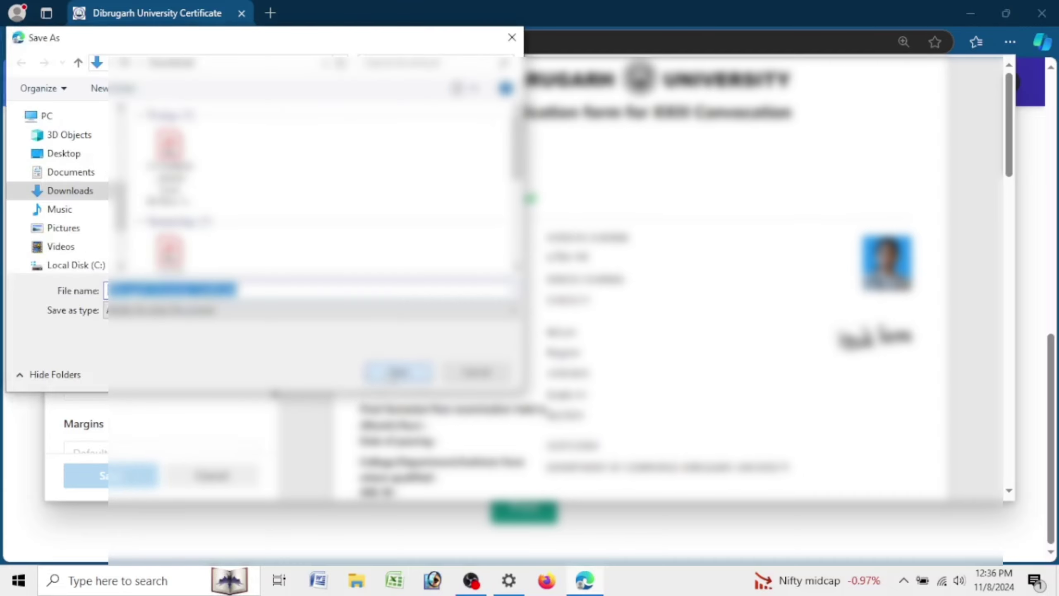